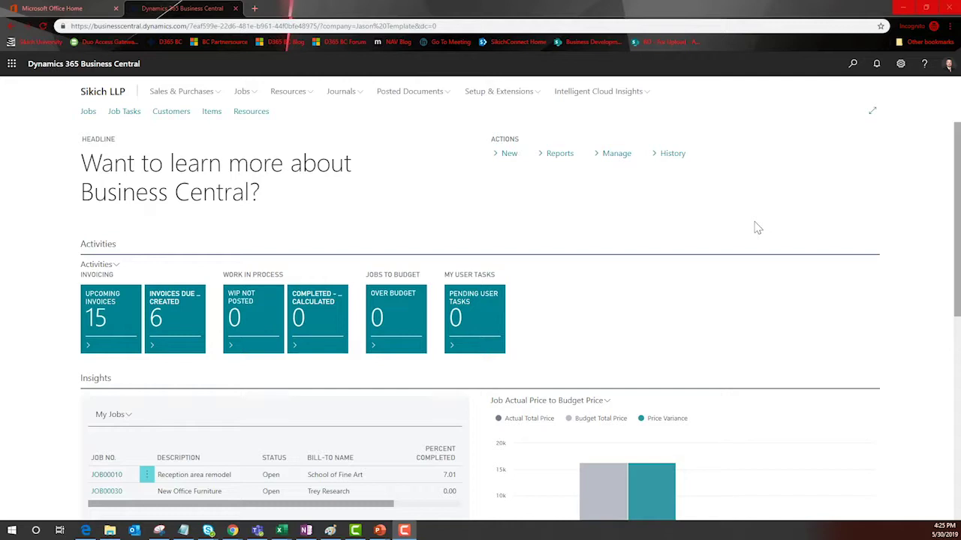
Review the job insight charts, and open job JOB00010 from My Jobs to examine its budget and cost details
scroll(757, 228, down, 5)
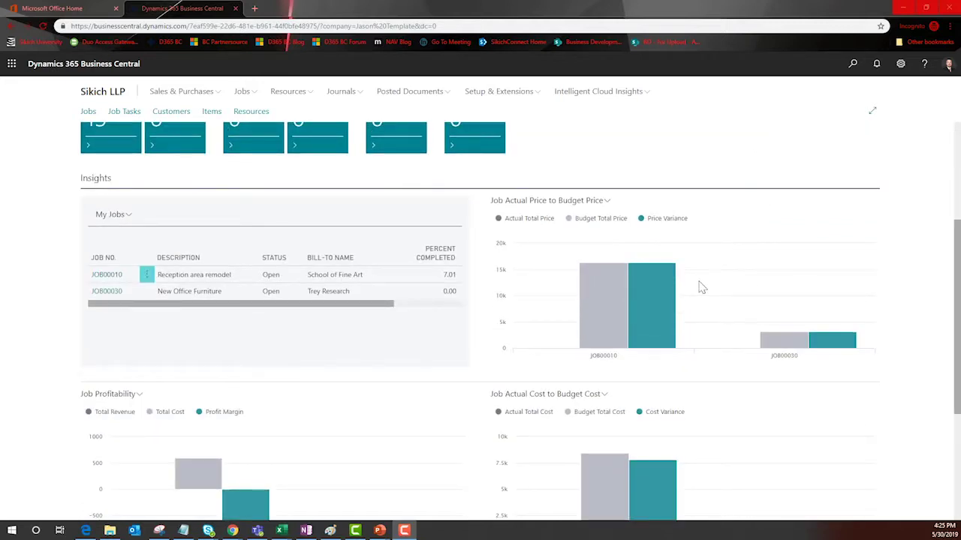
mouse_move(643, 278)
scroll(649, 287, down, 1)
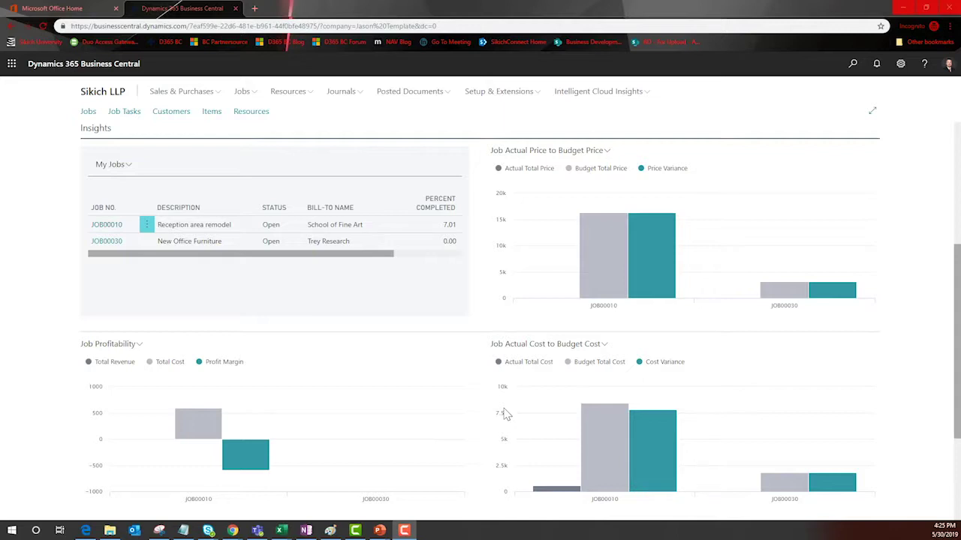
click(113, 227)
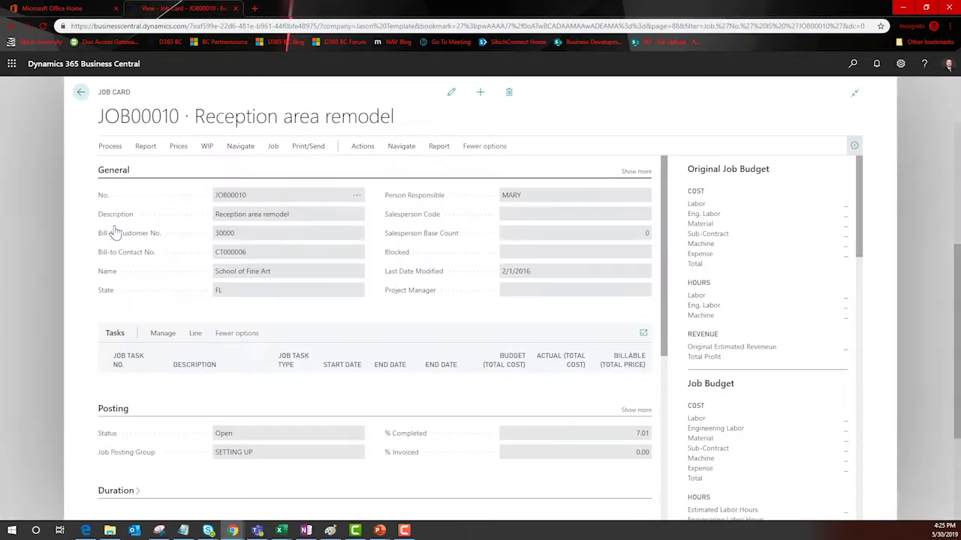
scroll(735, 257, down, 10)
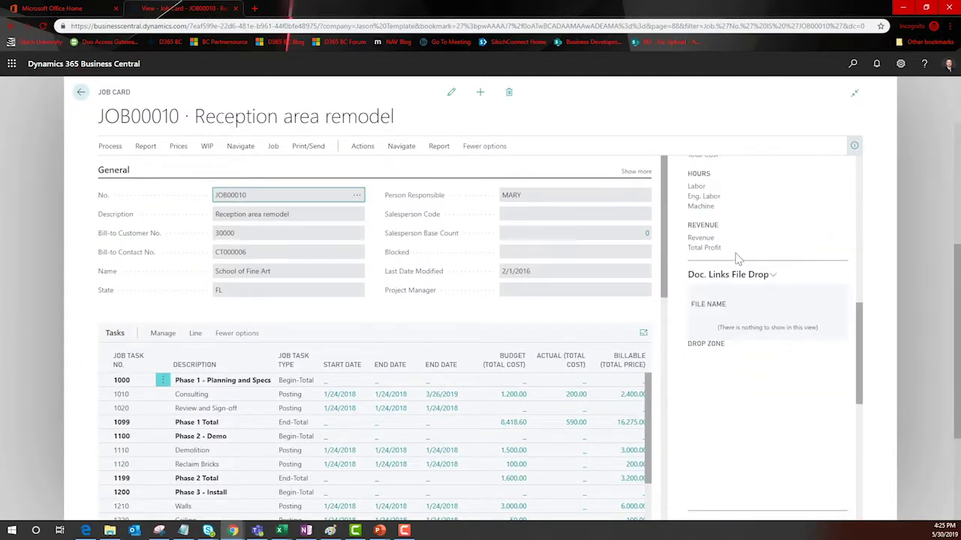
scroll(739, 261, down, 2)
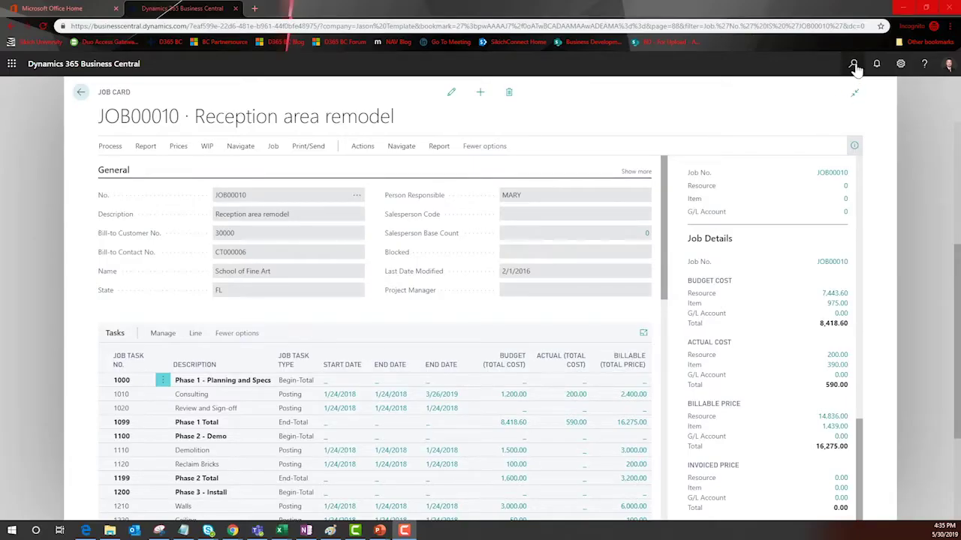
Search the application for "items" and open the Items list
click(853, 65)
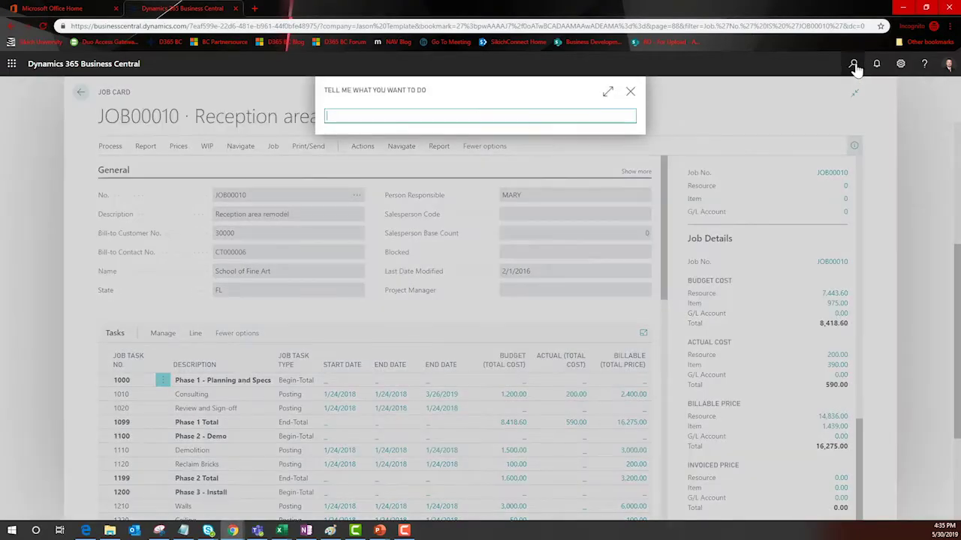
text(items)
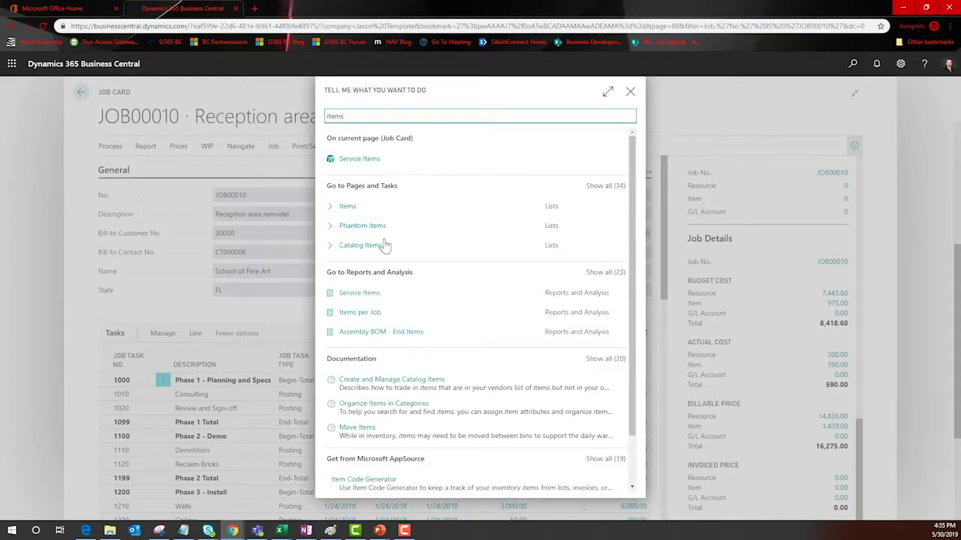
click(389, 215)
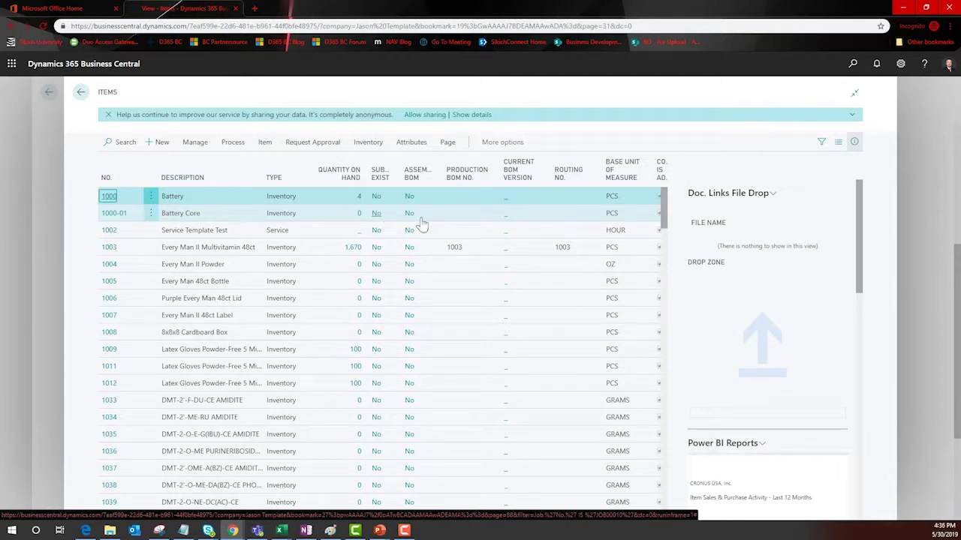
Personalize the Items list by adding the Costing Method column after Quantity on Hand, and hide that column again
click(898, 66)
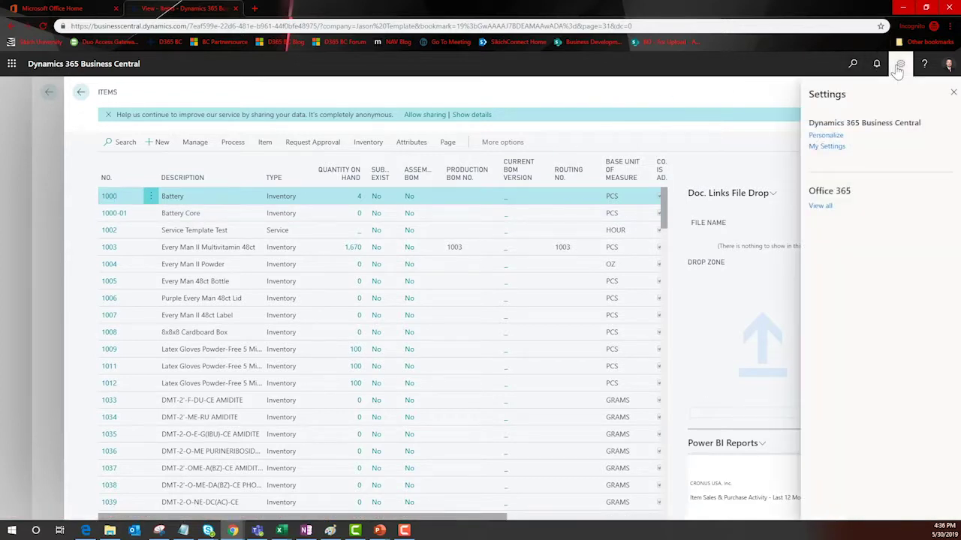
click(832, 144)
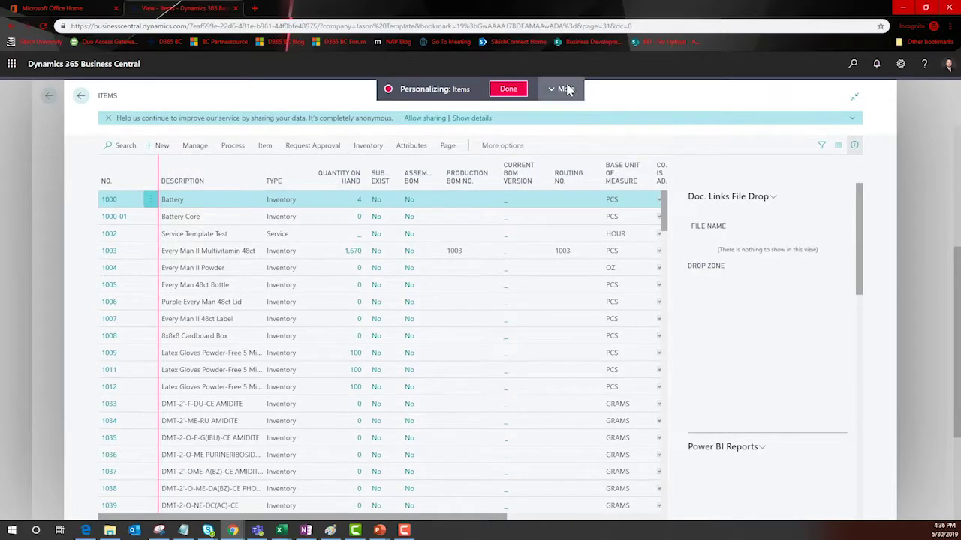
click(566, 88)
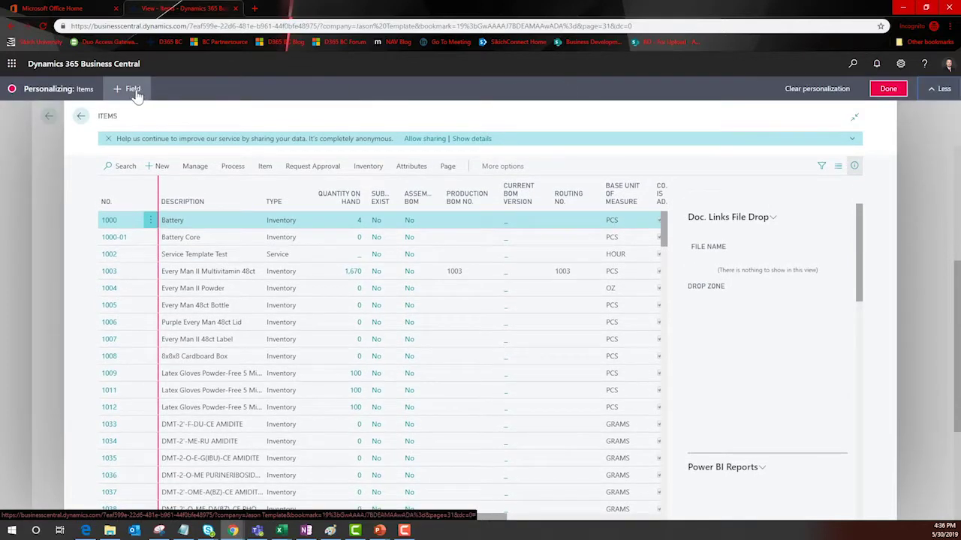
click(132, 90)
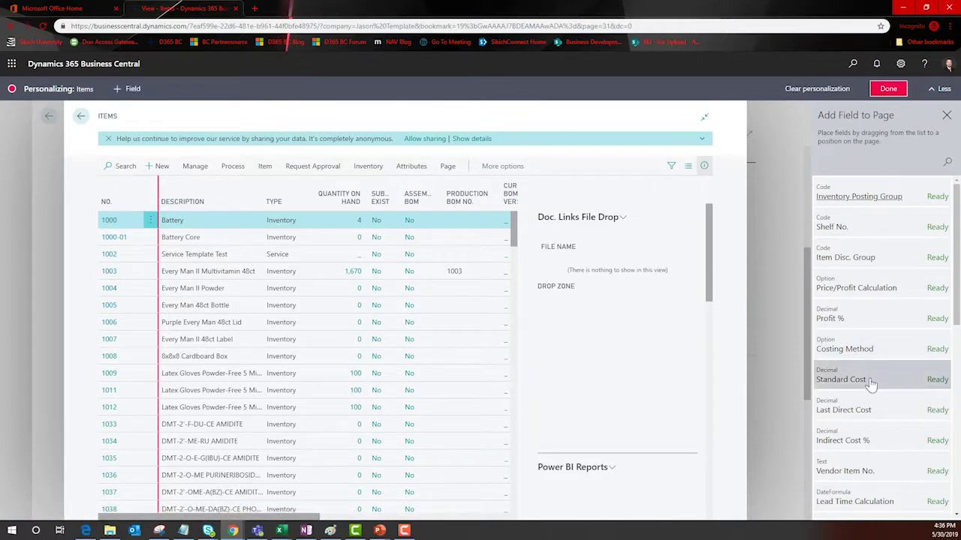
mouse_move(866, 351)
mouse_down()
mouse_move(578, 319)
mouse_move(349, 200)
mouse_move(353, 209)
mouse_up()
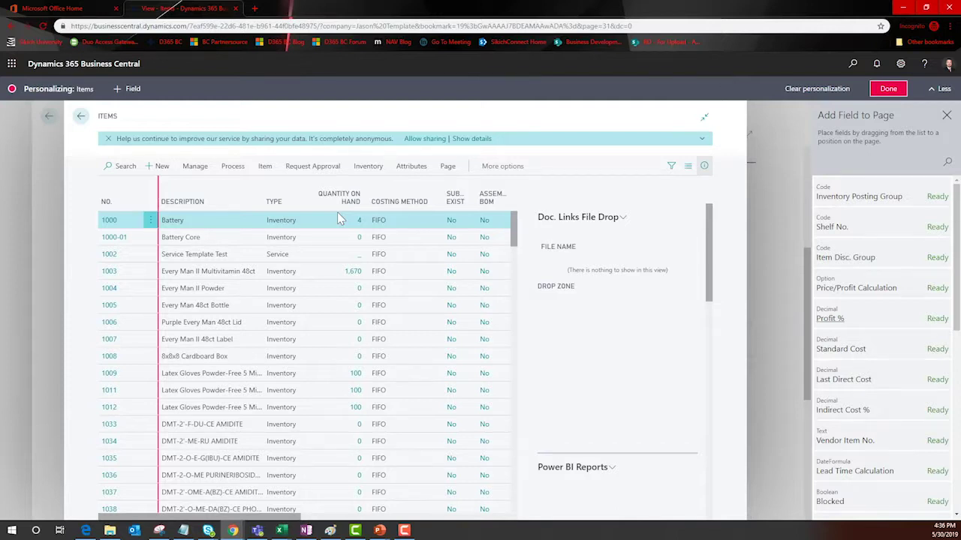
click(441, 184)
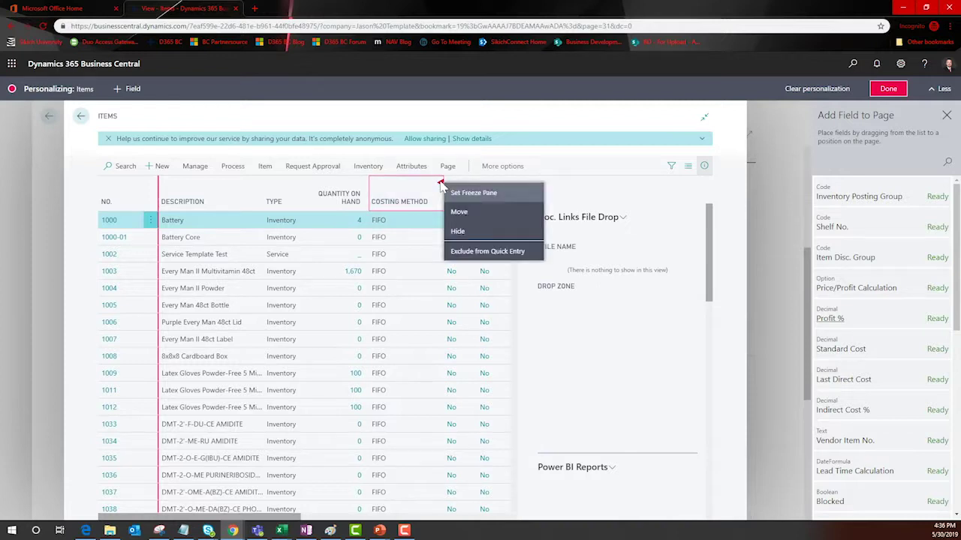
click(459, 231)
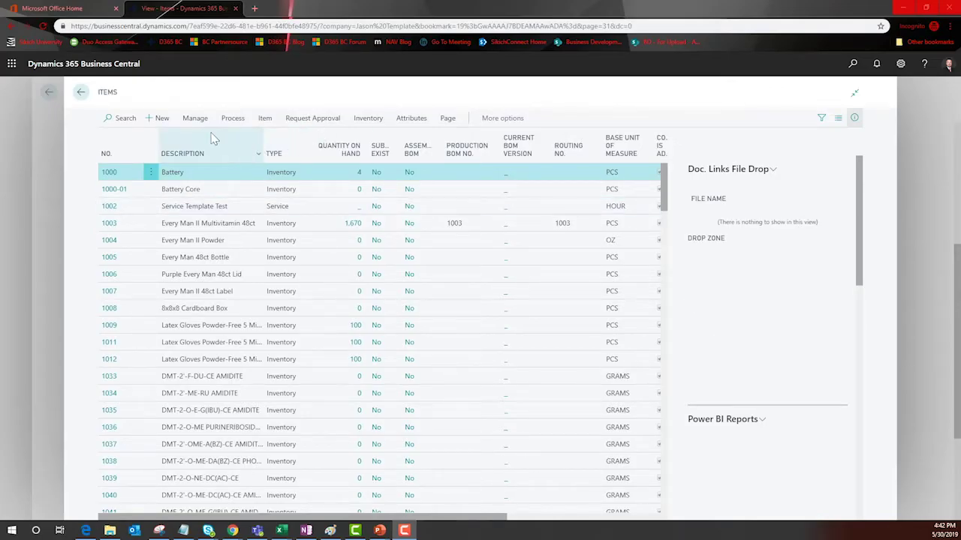
Search the Items list for "custom" and open the CUSTOM CHOPPER item card
click(117, 126)
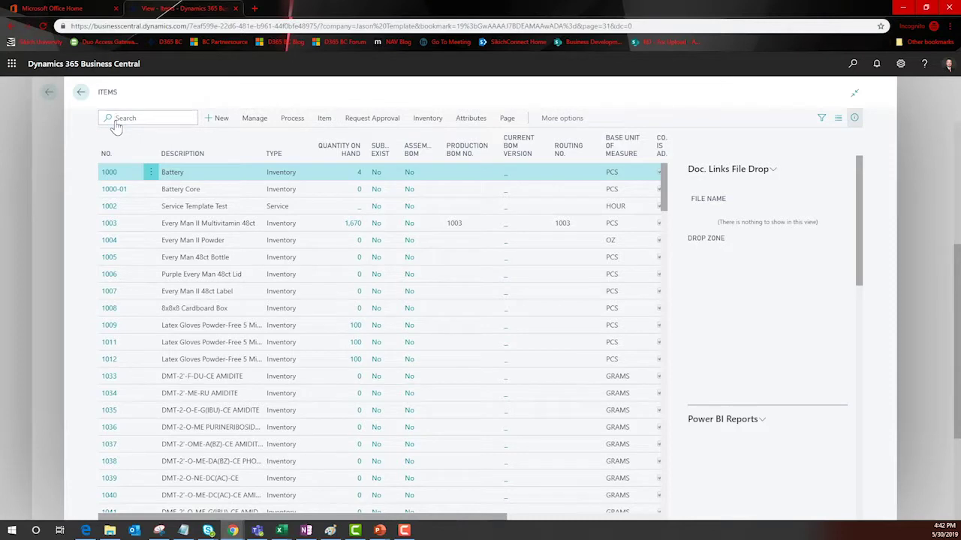
text(custom)
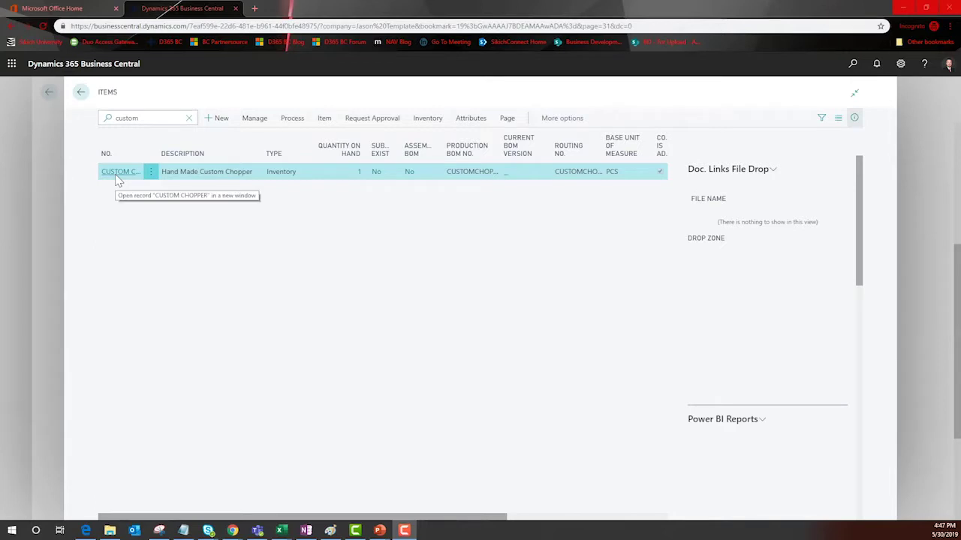
click(116, 181)
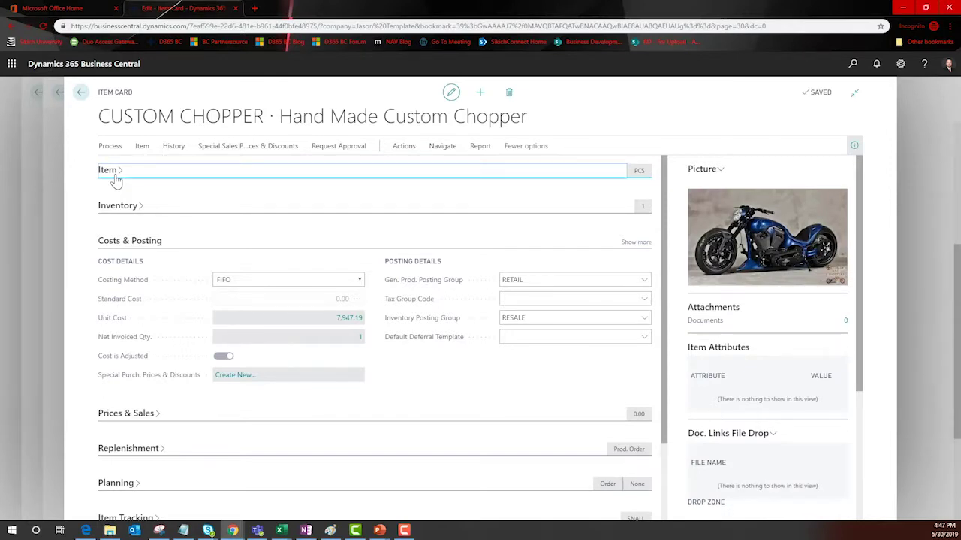
Check the available costing methods on the item card and open the calculation overview behind its unit cost
click(359, 281)
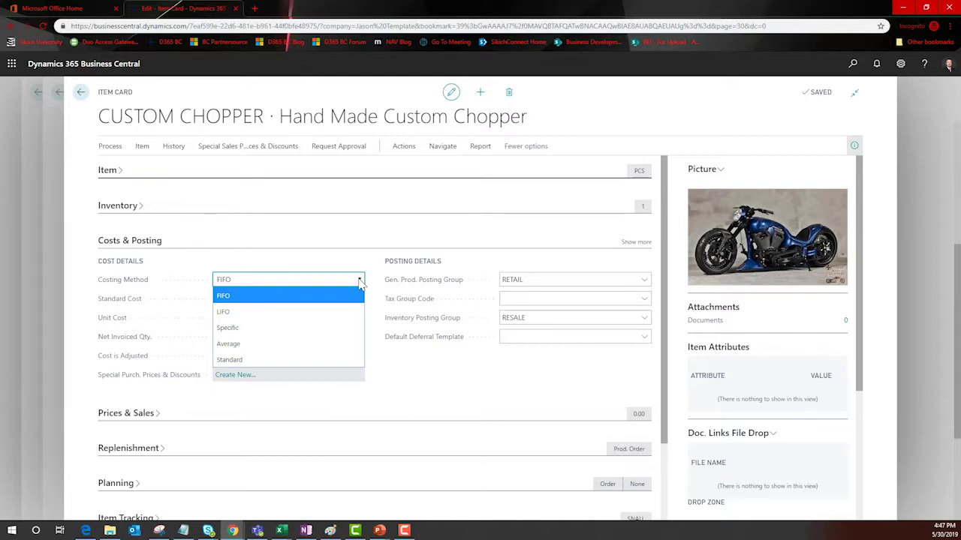
click(360, 283)
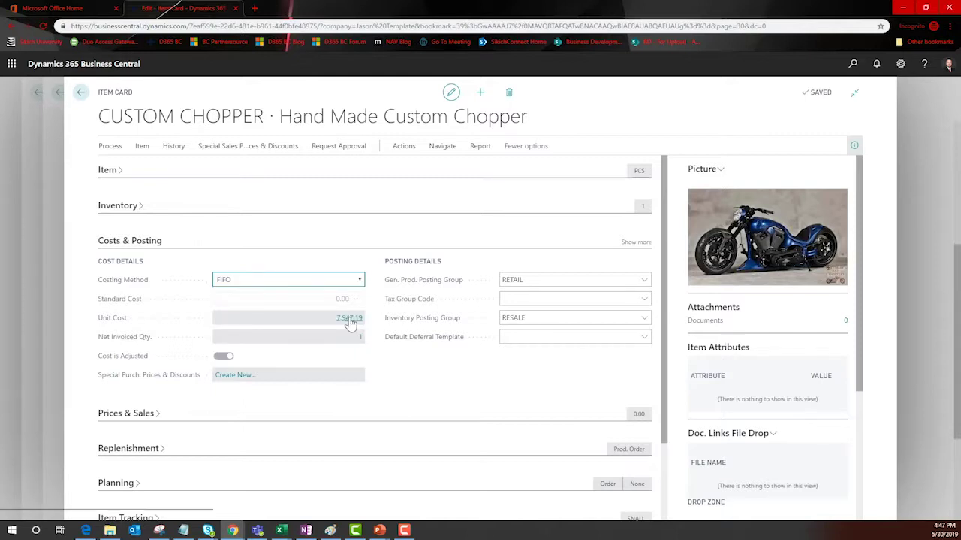
click(349, 320)
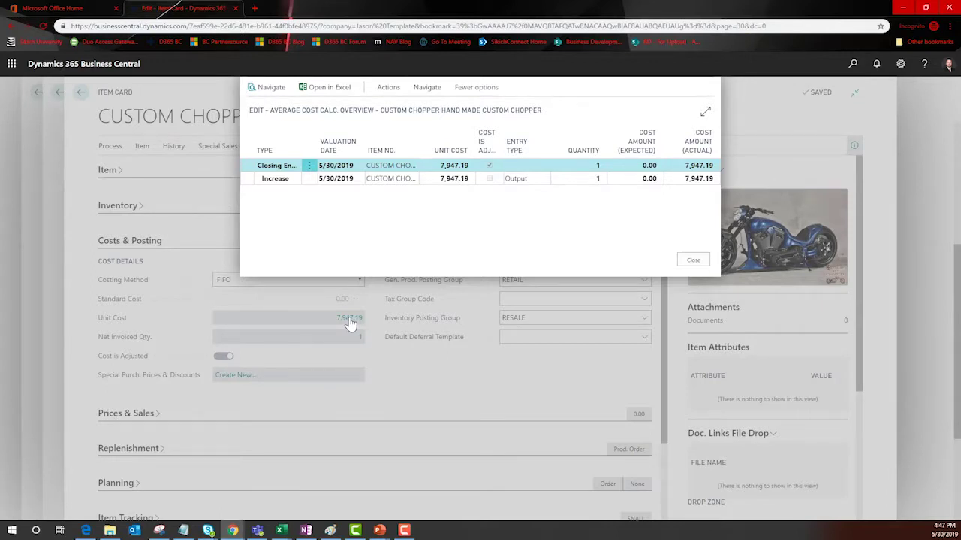
Find the entries related to the Output line in the cost overview and open its value entries
click(544, 181)
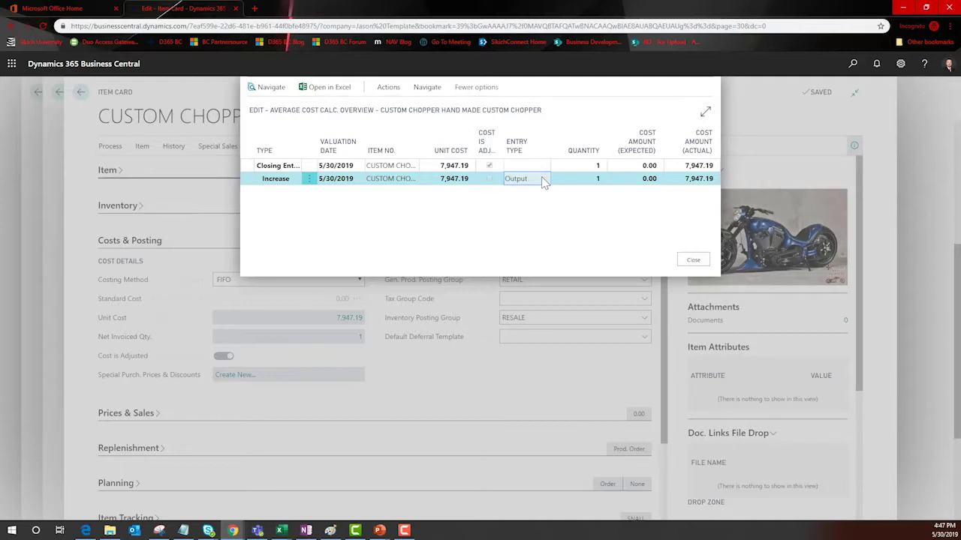
click(427, 87)
click(274, 110)
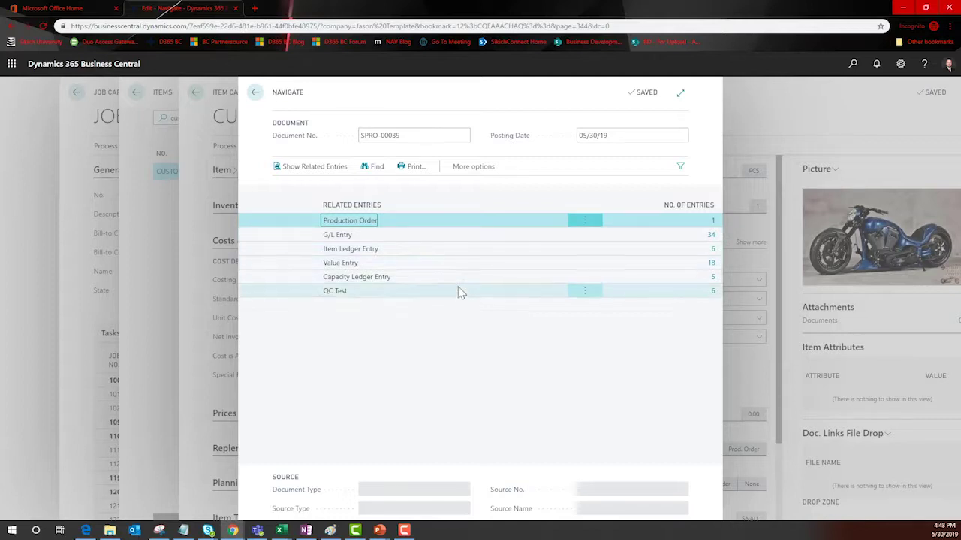
click(712, 264)
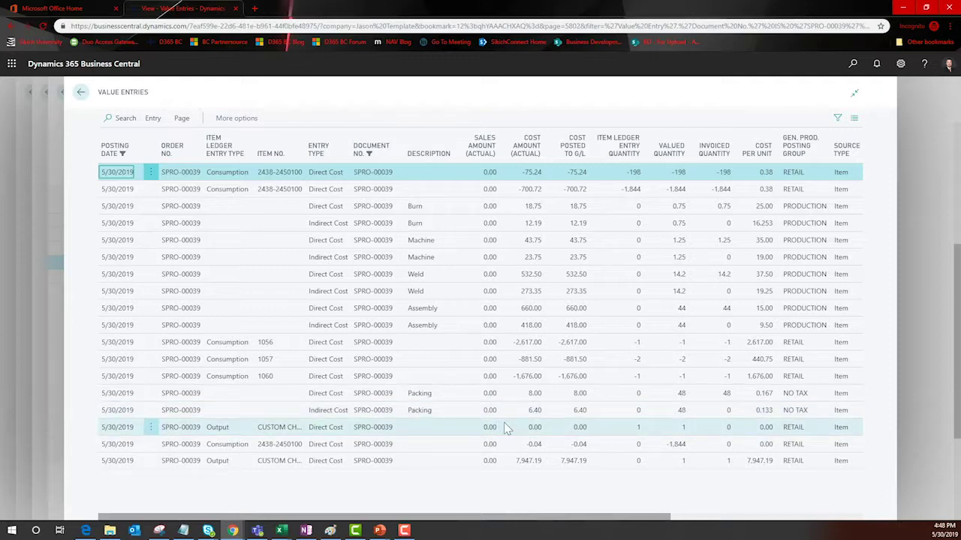
Leave the value entries, cost overview and item card to return to the Items list
click(79, 93)
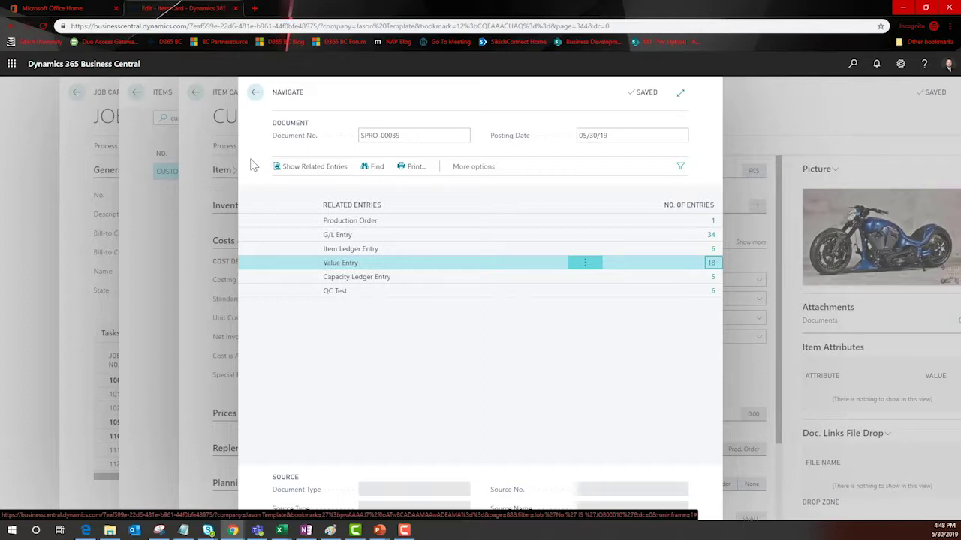
click(256, 98)
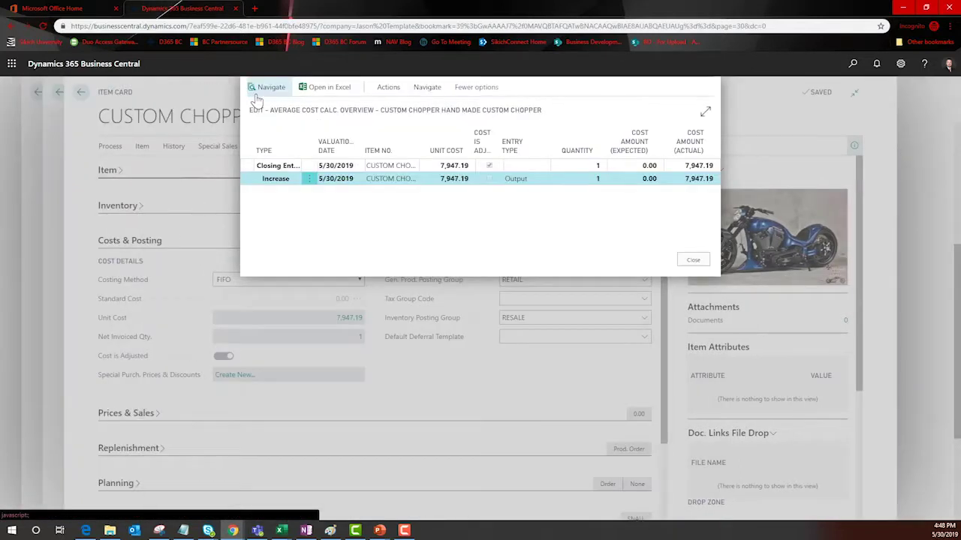
click(693, 259)
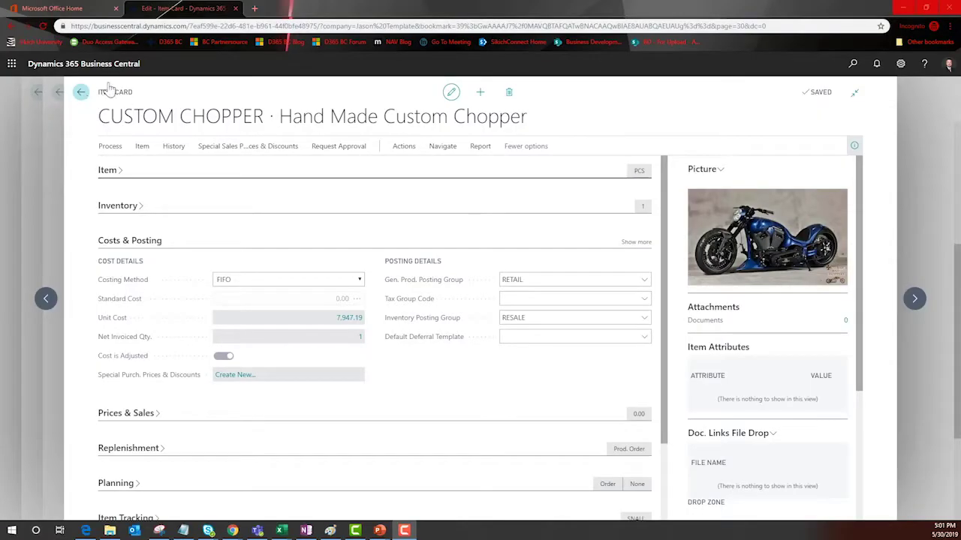
click(82, 93)
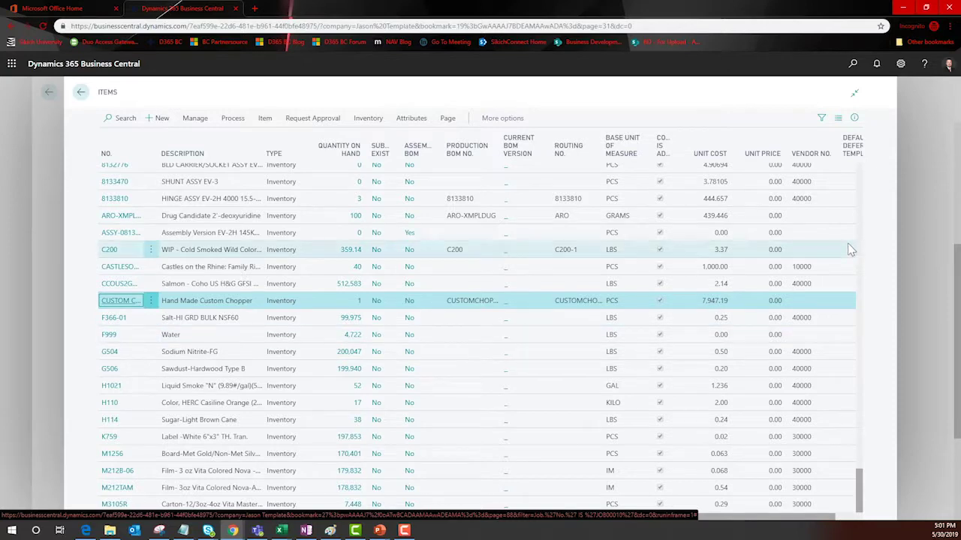
Filter the Items list to items whose Assembly BOM value is Yes, using Conference Bundle 2-8 as the reference row
scroll(439, 326, up, 3)
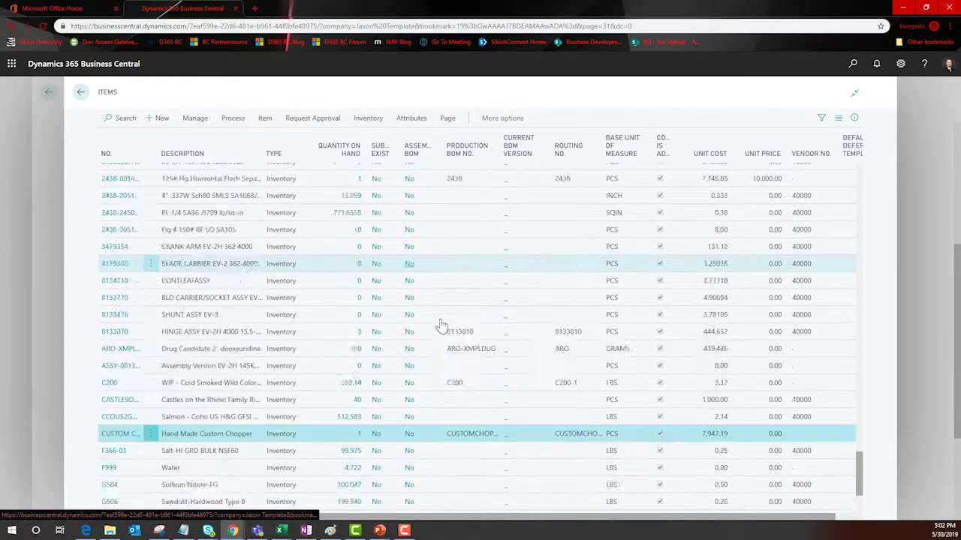
scroll(441, 326, down, 3)
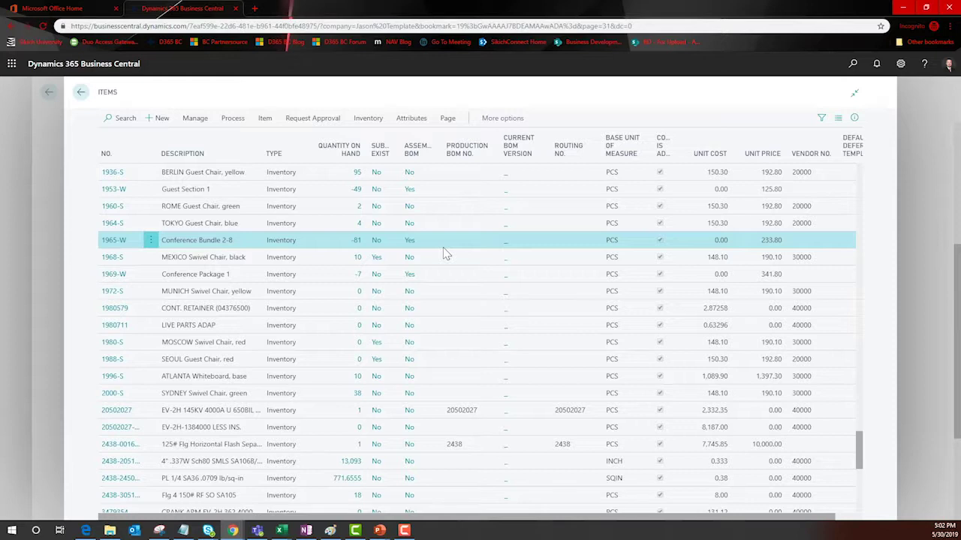
click(439, 155)
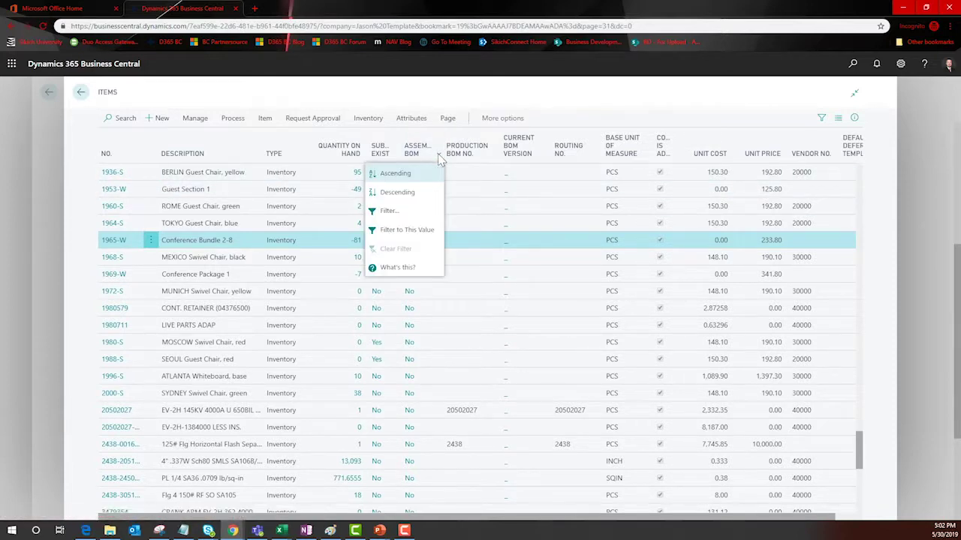
click(431, 229)
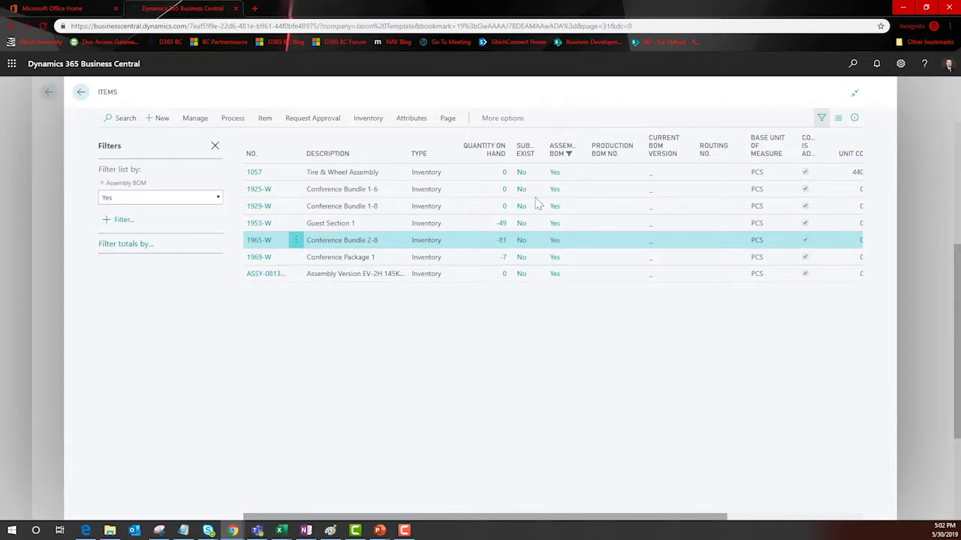
Open the assembly BOM of item 1057 Tire & Wheel Assembly and select its Service Tech 1 resource line
click(553, 173)
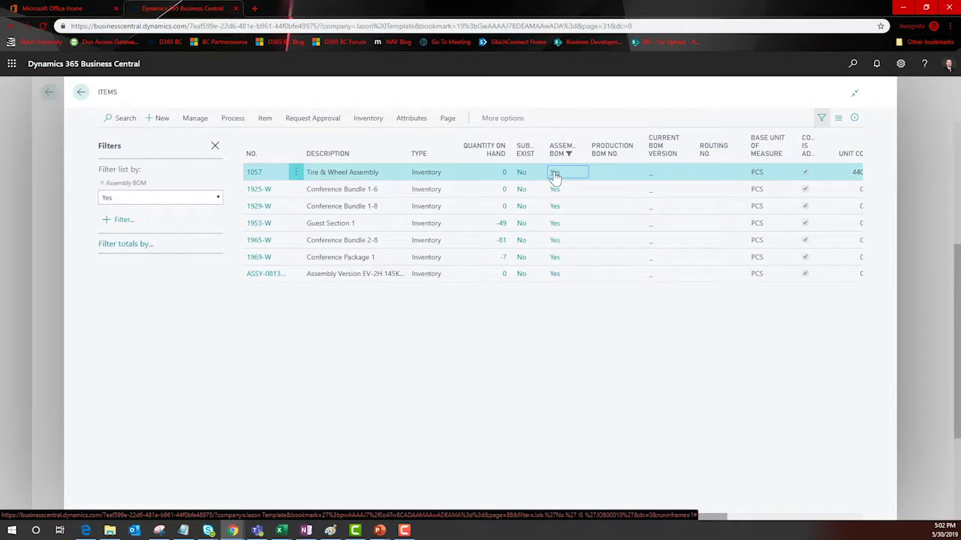
click(554, 173)
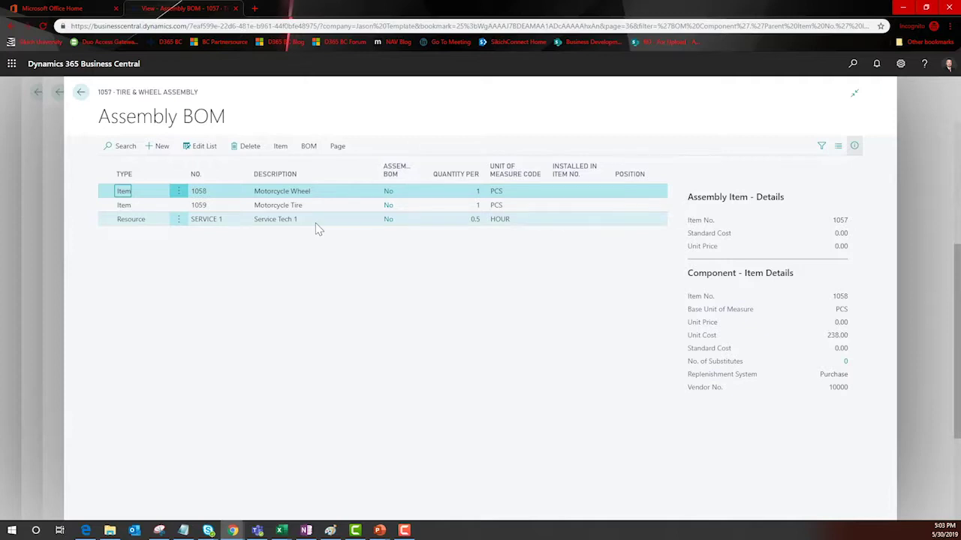
click(356, 219)
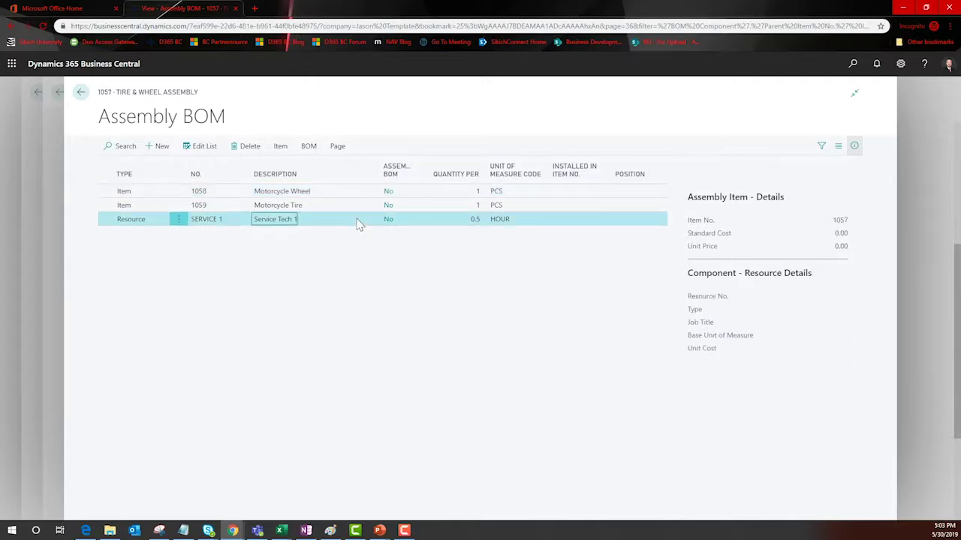